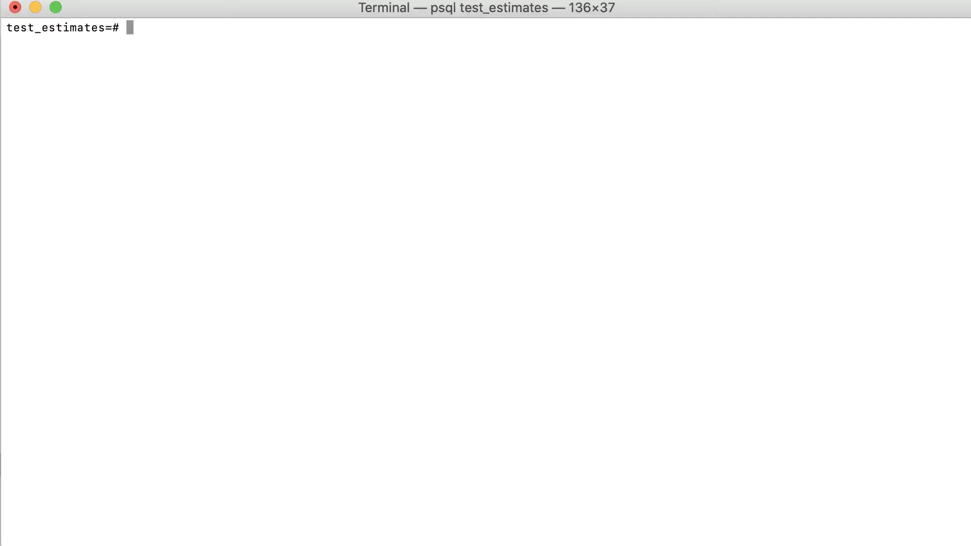
text(create )
text(table te)
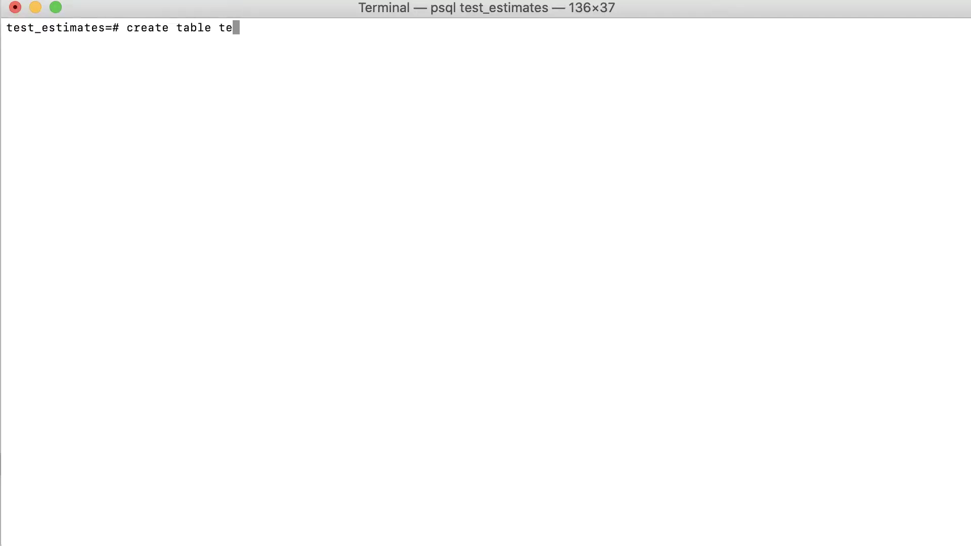
text(st_estimate)
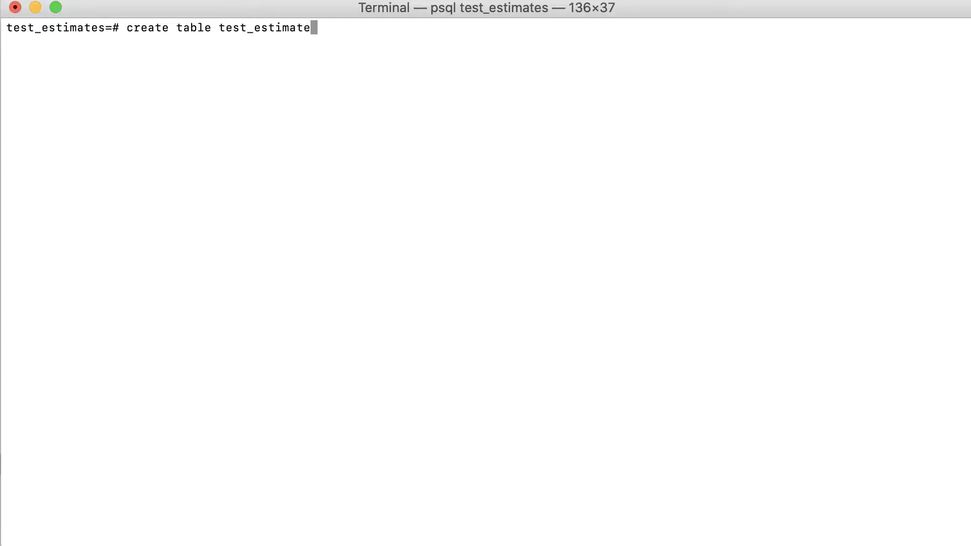
text(s2 as selec)
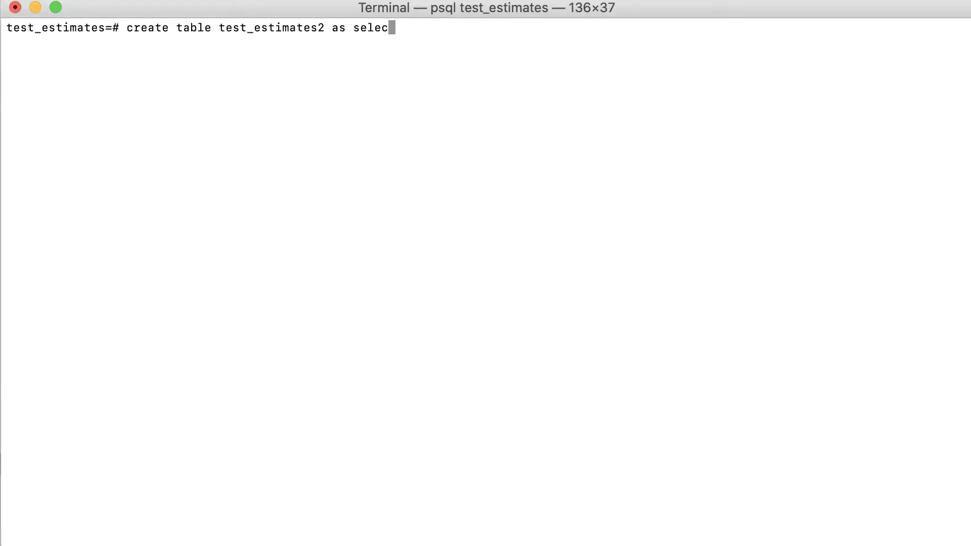
text(t * from g)
text(enerate_ser)
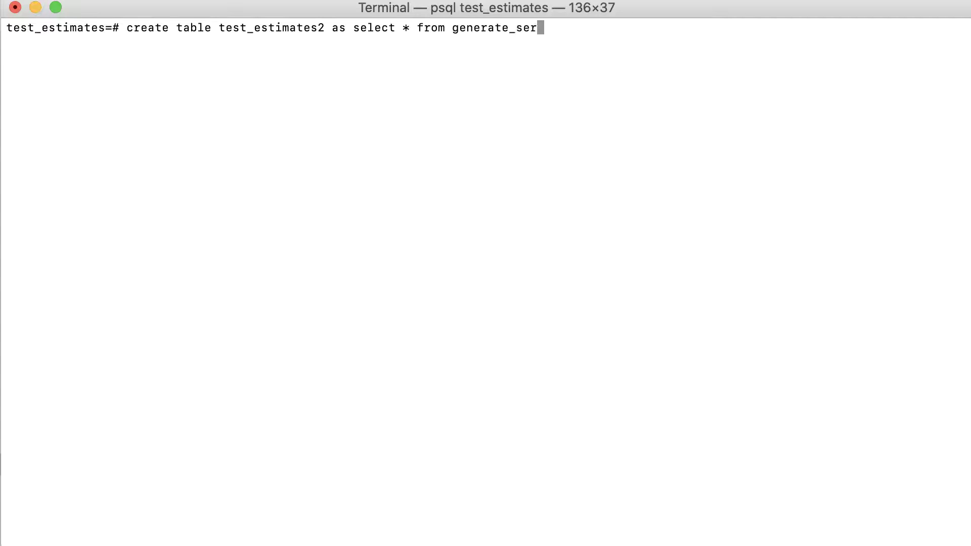
text(ies())
Create test_estimates2 from generate_series(1,10000) AS id, then run ANALYZE test_estimates2
key(Left)
text(1,100)
text(00)
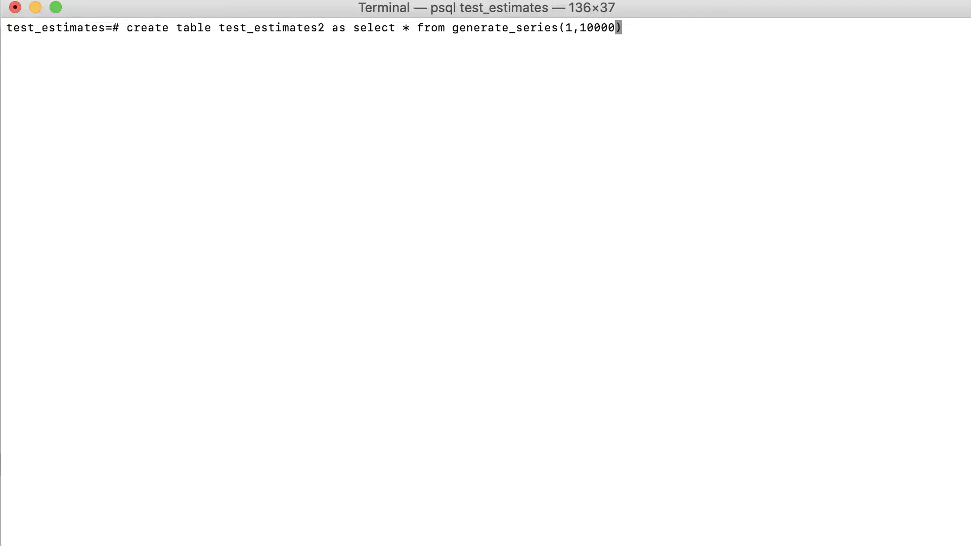
key(Right)
text(as id;)
key(Return)
text(a)
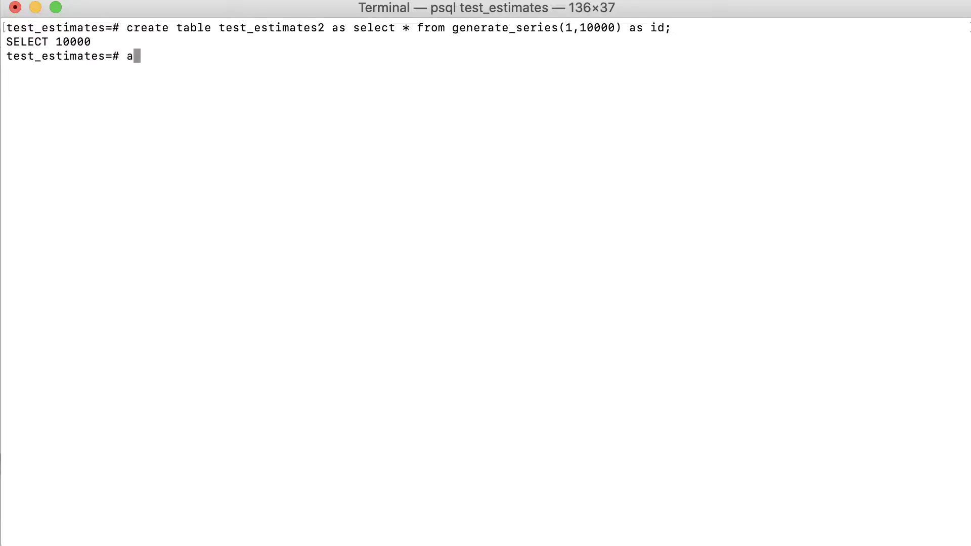
text(nalyze tes)
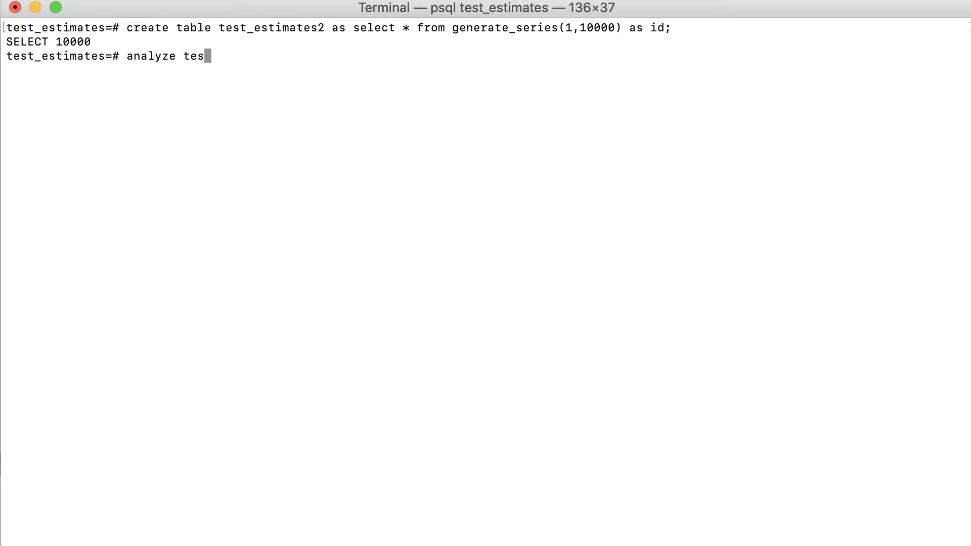
text(t_estimates)
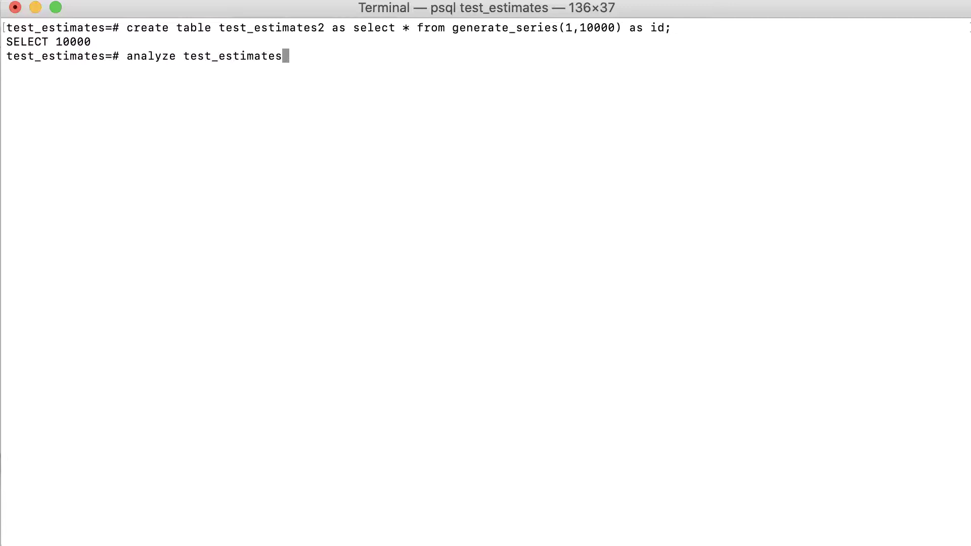
text(2;)
key(Return)
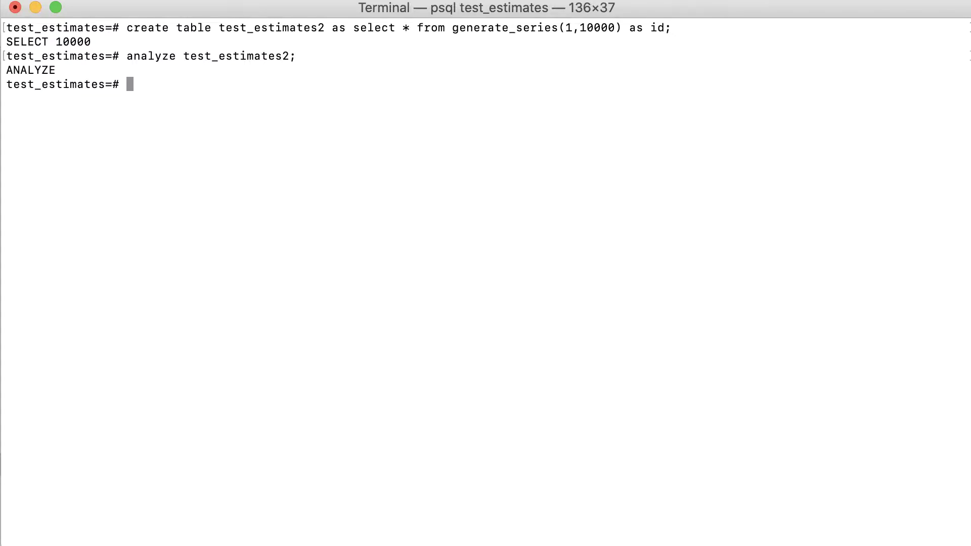
text(explain ana)
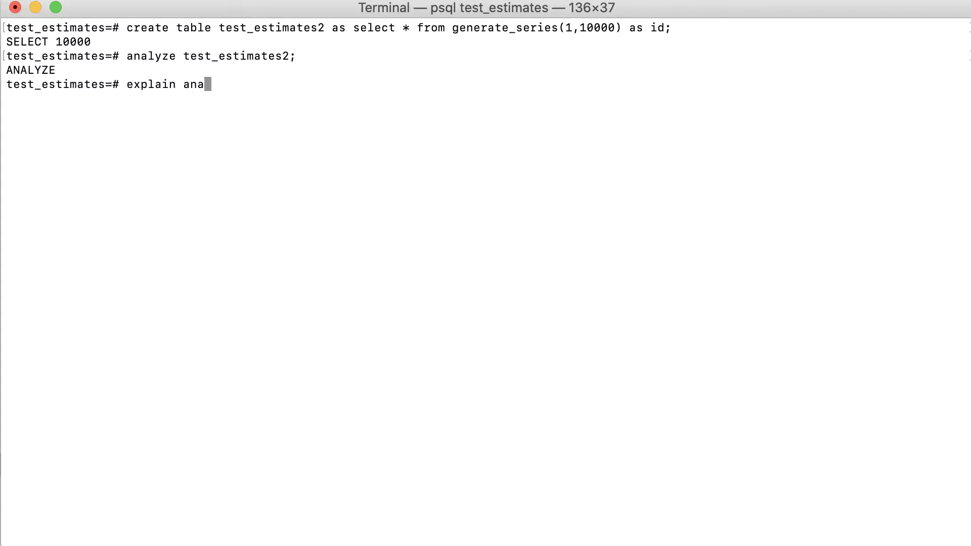
text(lyze selec)
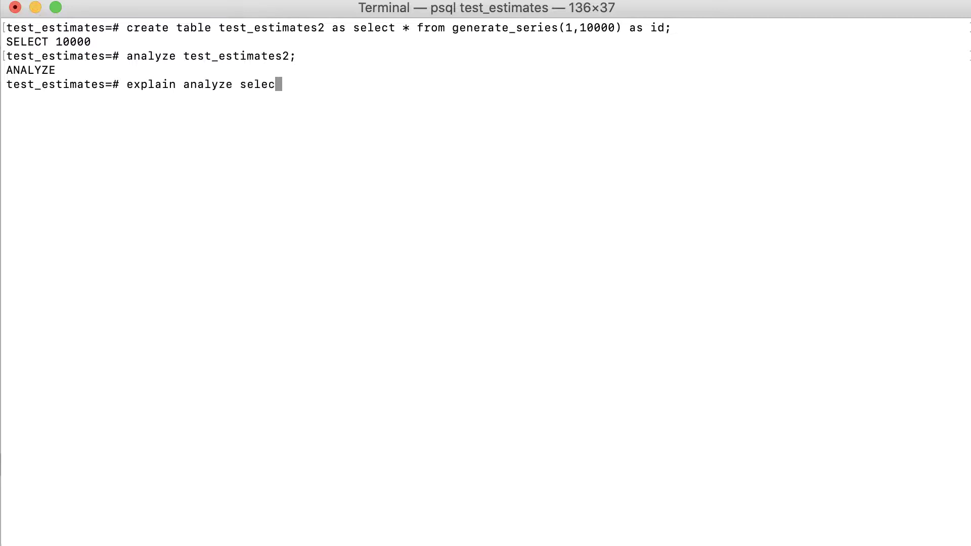
text(t * from )
text(test_)
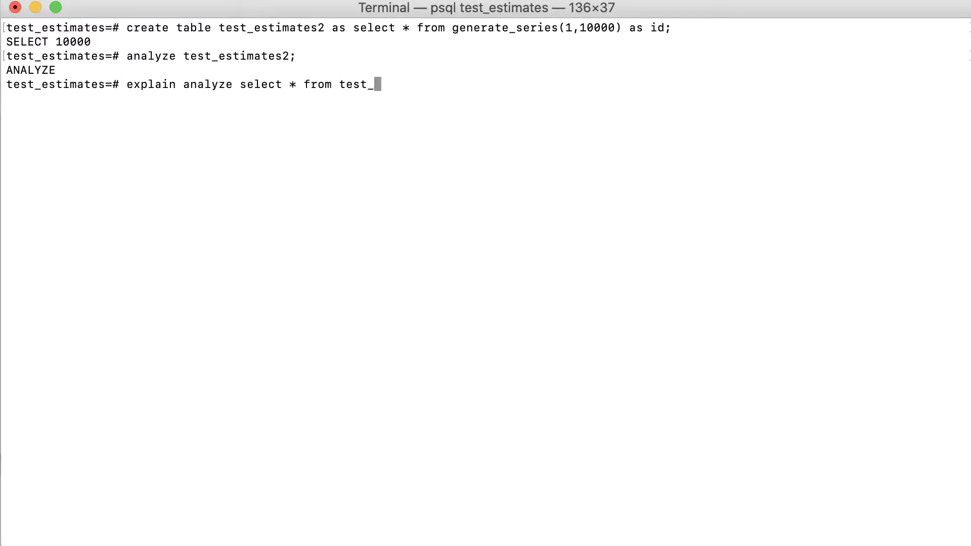
text(estimates)
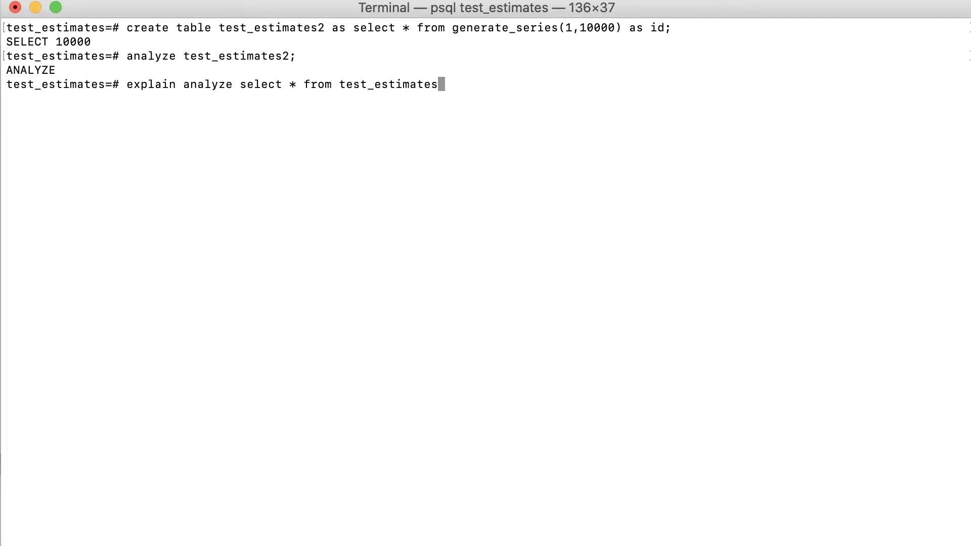
text(2 where c)
text(os())
Run EXPLAIN ANALYZE on test_estimates2 WHERE cos(id) < 4: 3333 estimated versus 10000 actual rows
key(Left)
text(id)
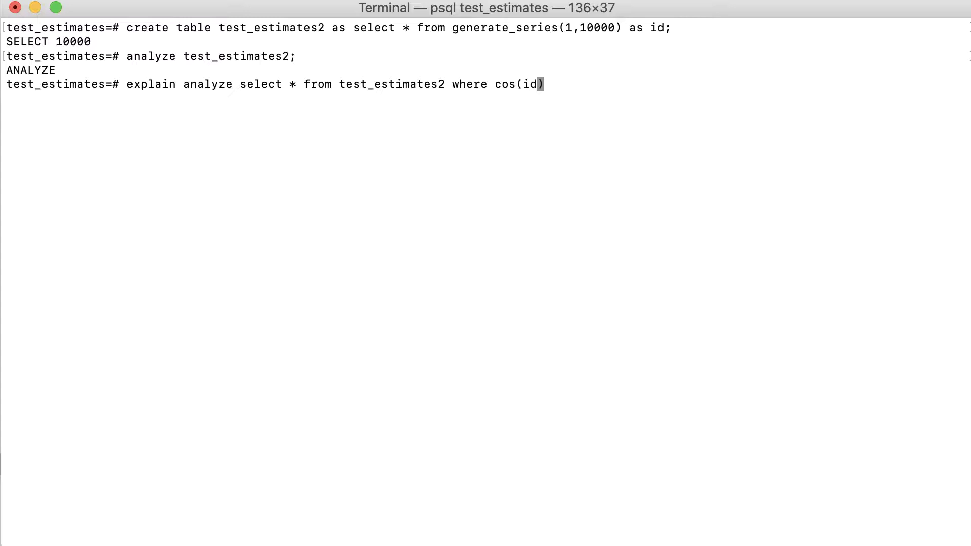
key(Right)
text(< 4)
text(;)
key(Return)
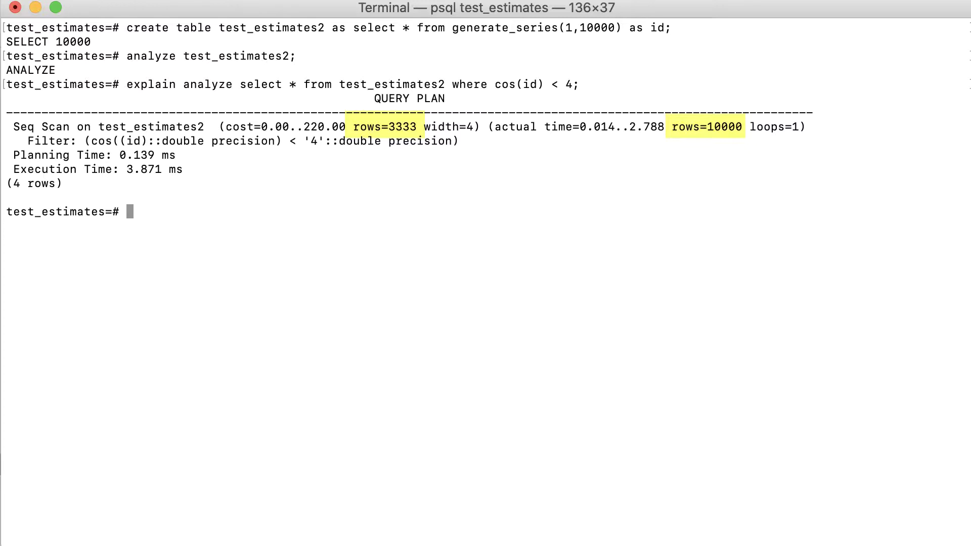
Rerun the previous EXPLAIN ANALYZE with cos(id) > 4: still 3333 estimated rows, 0 actual
key(Up)
key(Left)
key(Left)
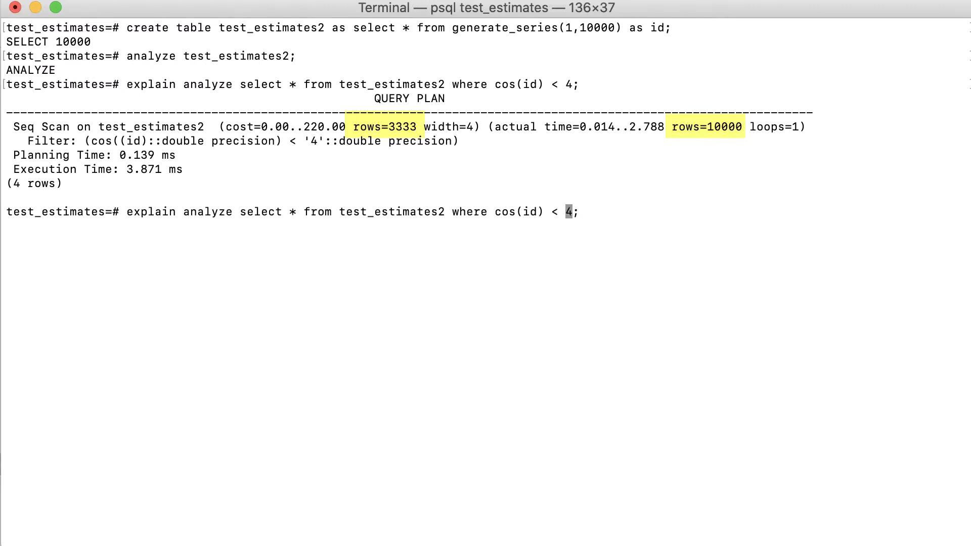
key(Left)
key(BackSpace)
text(>)
key(Return)
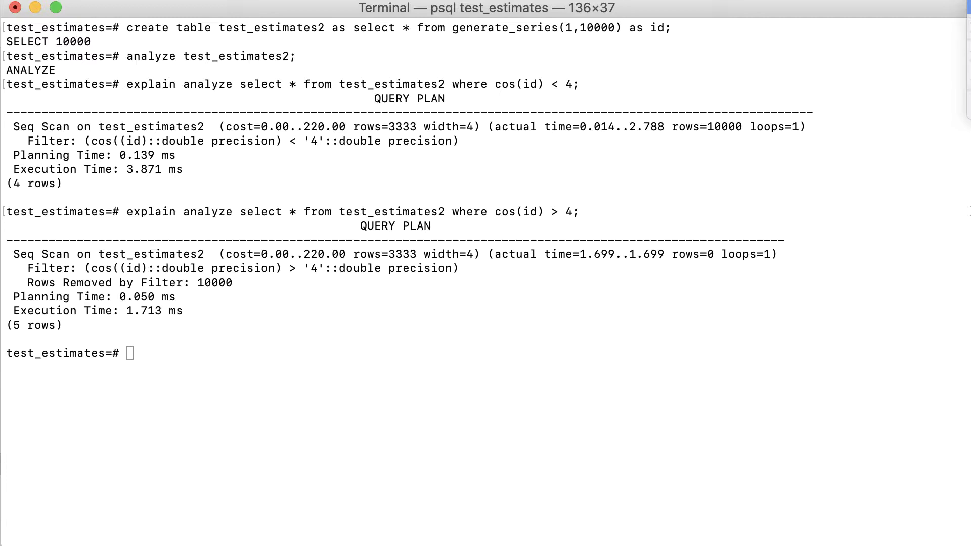
Clear the screen, create index idx_test_estimates2 on test_estimates2 (cos(id)), then ANALYZE test_estimates2
key(ctrl+l)
text(create)
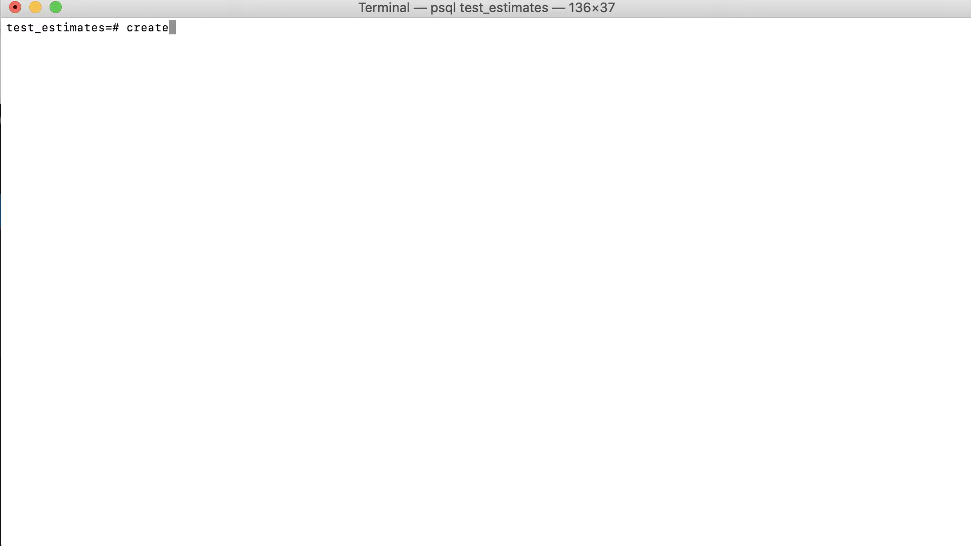
text( index idx)
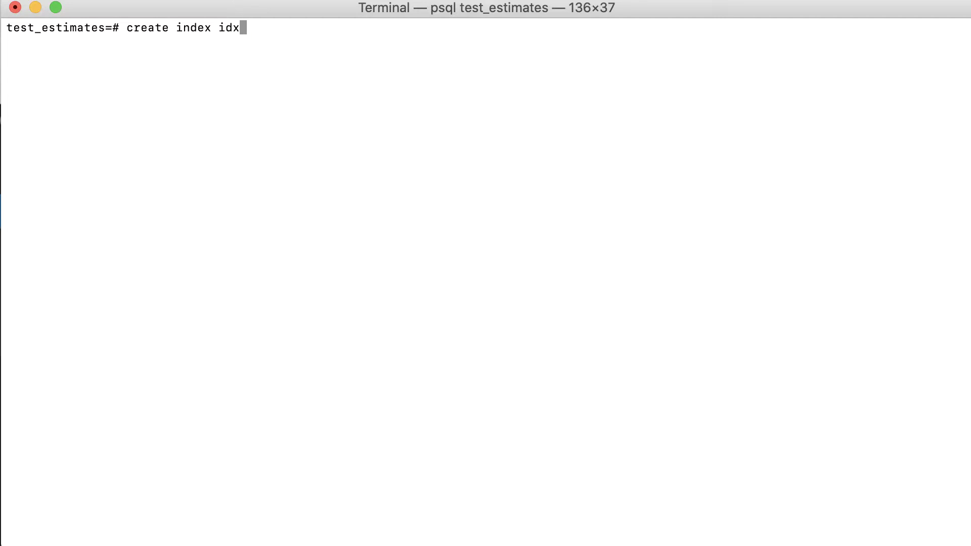
text(_test_es)
text(timates2 on t)
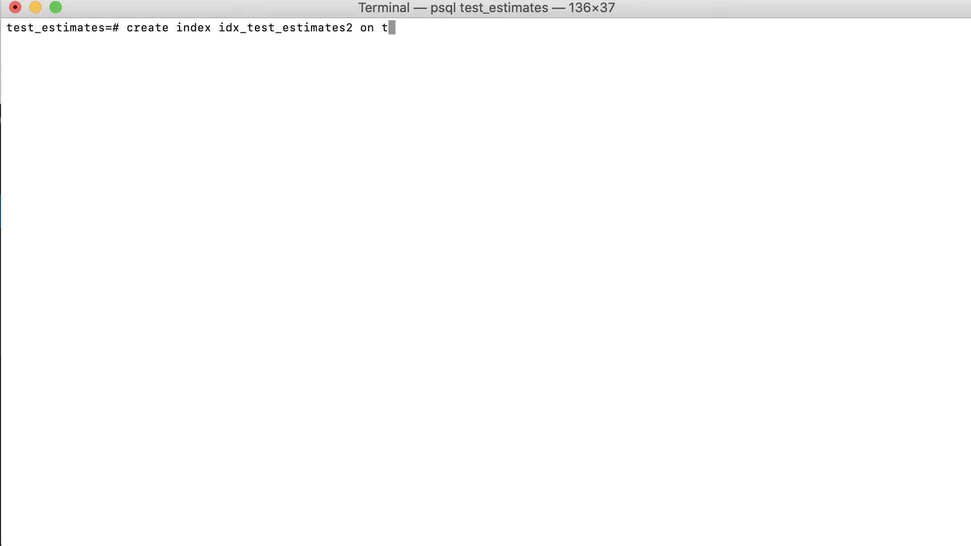
text(est_estimates)
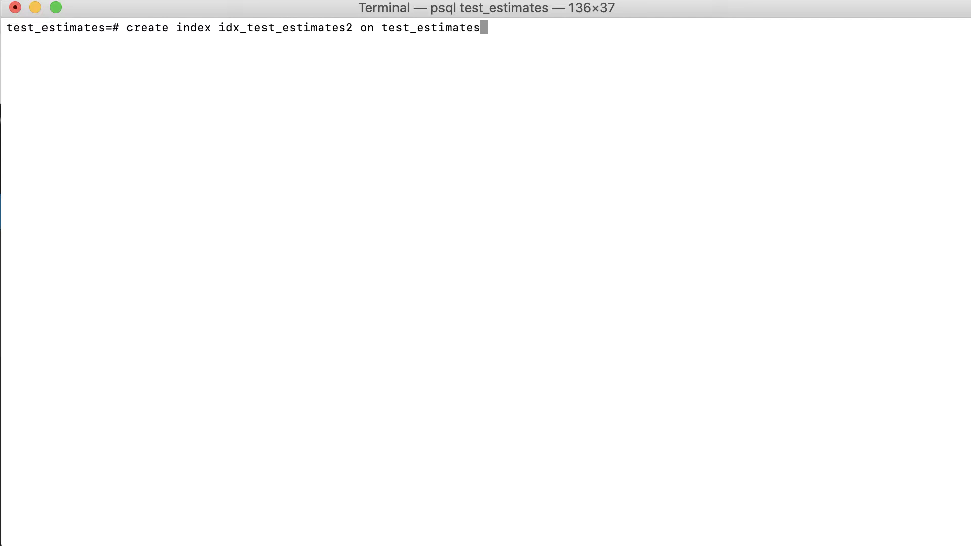
text(2 ())
key(Left)
text(co)
text(s(id)
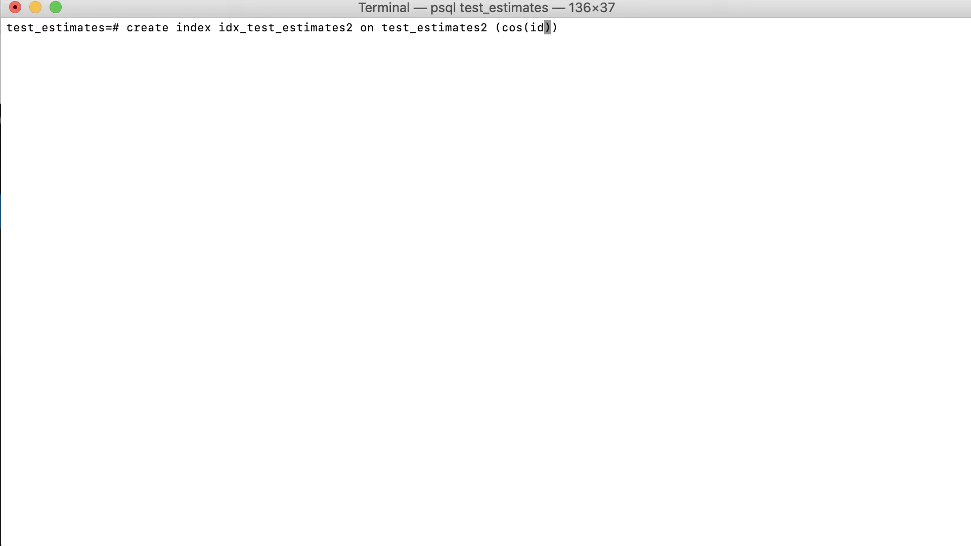
text())
key(Right)
text(;)
key(Return)
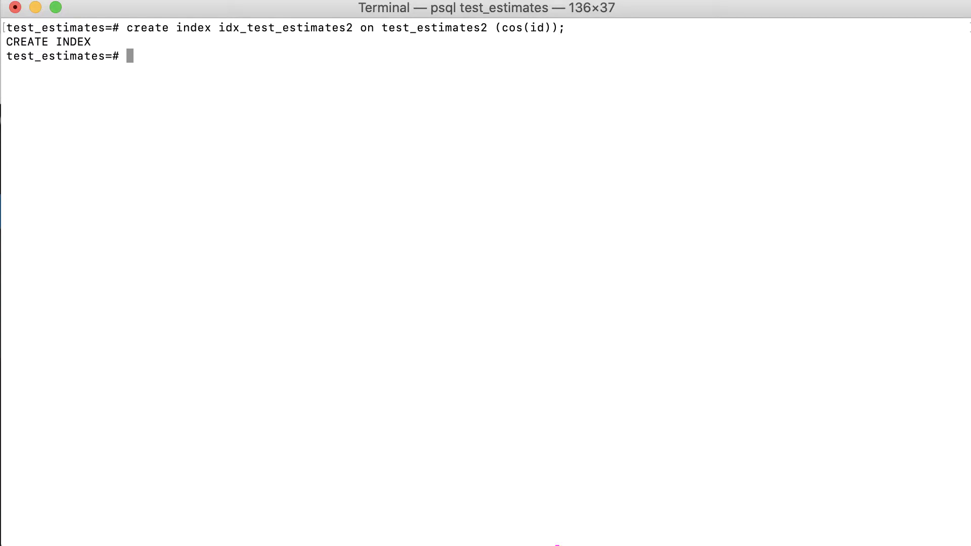
text(analy)
text(ze test_esti)
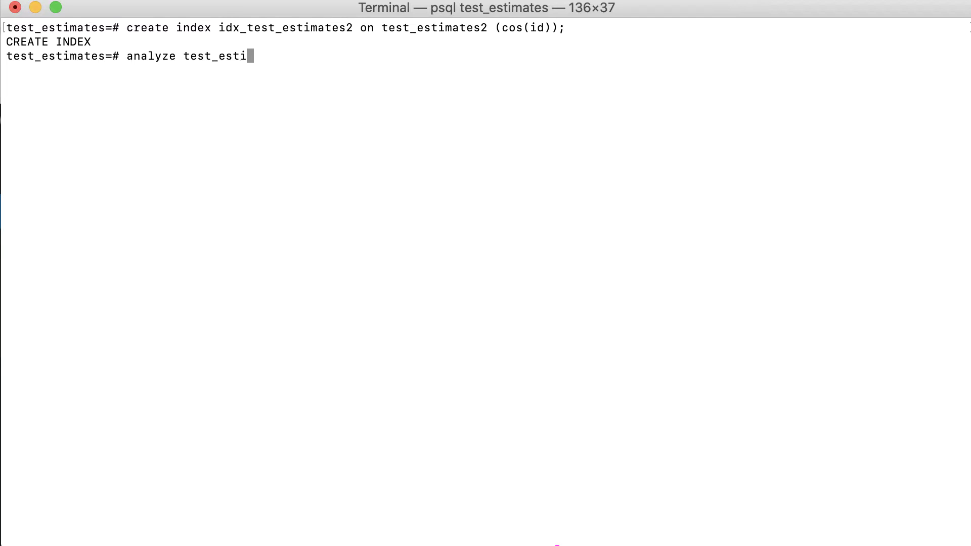
text(mates)
text(2;)
key(Return)
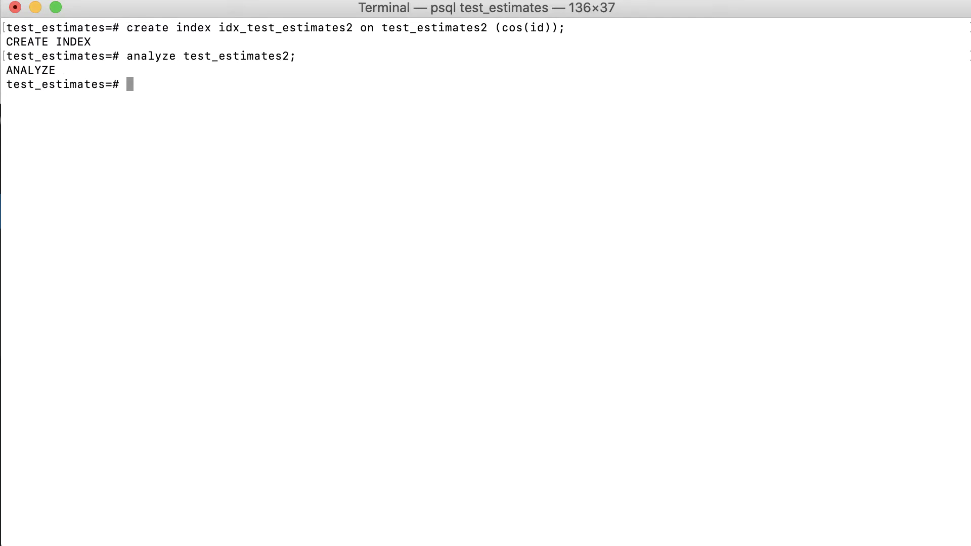
text(expl)
text(ain analyze )
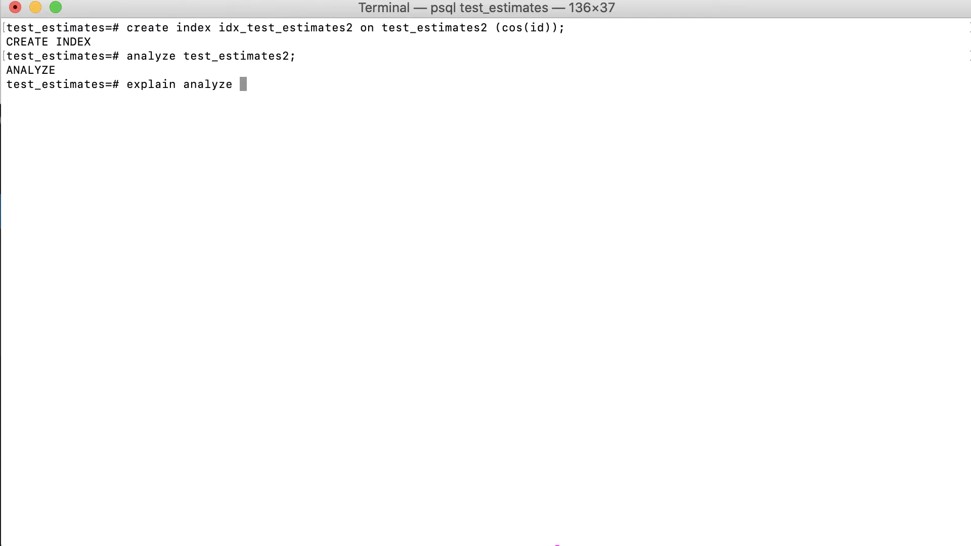
text(select)
text(* from )
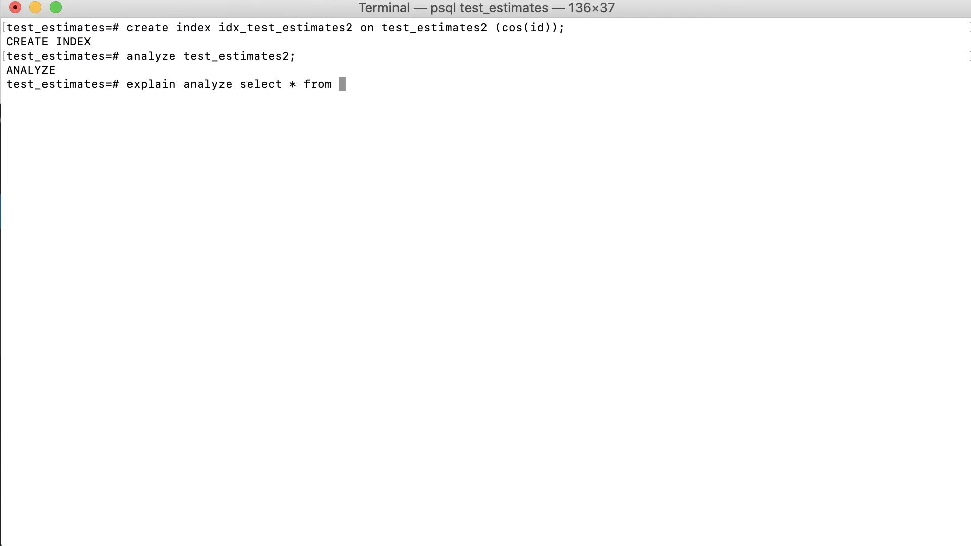
text(test_estima)
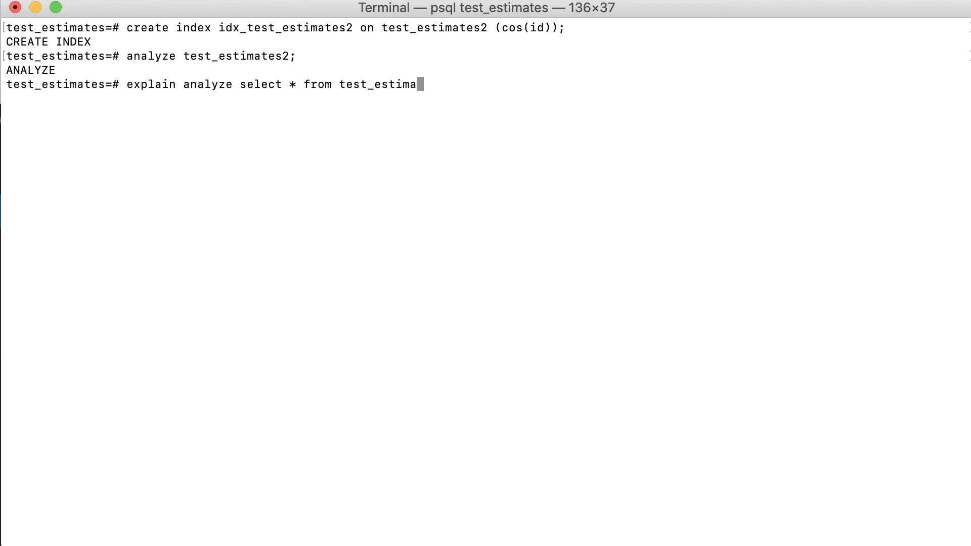
text(tes2 wher)
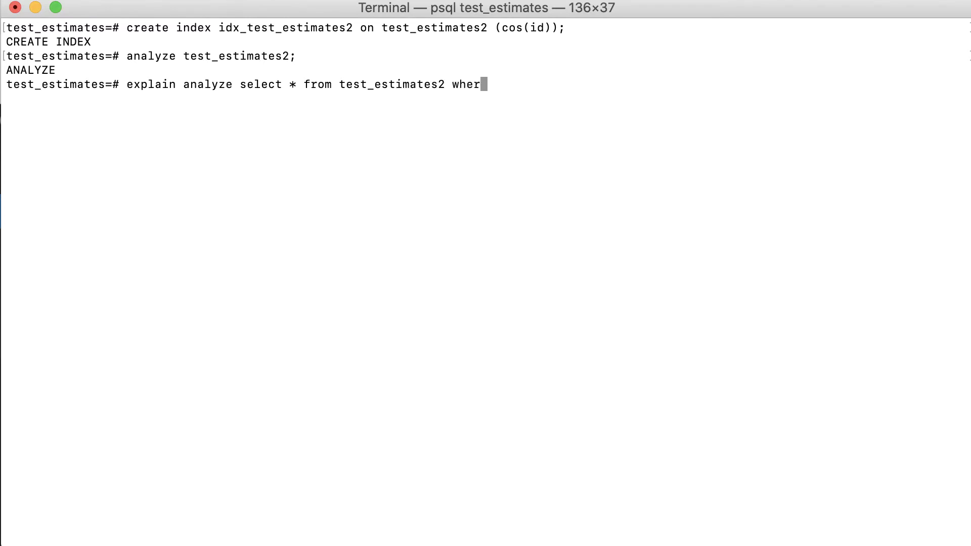
text(e cos()
text(id) > 4;)
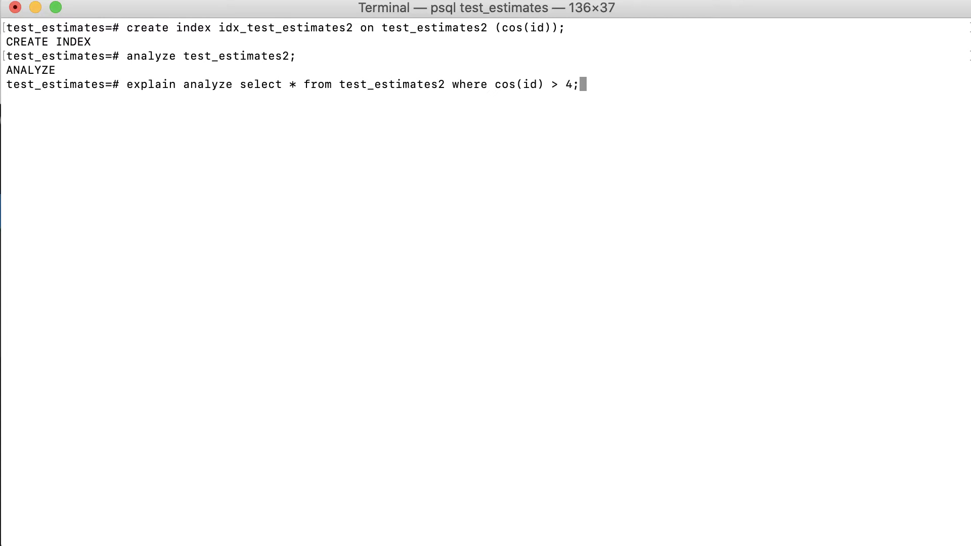
Run EXPLAIN ANALYZE for cos(id) > 4: an index scan estimating 1 row, 0 actual
key(Return)
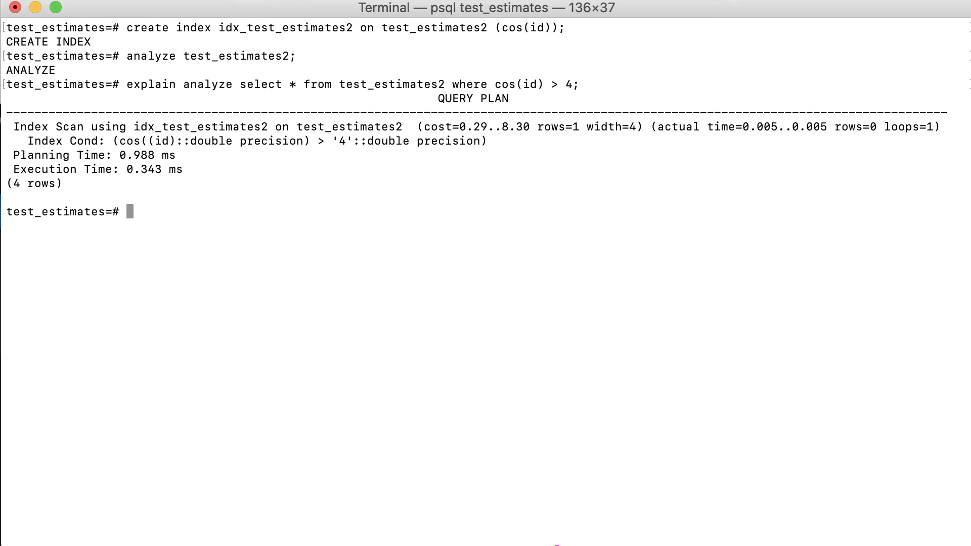
key(super+Tab)
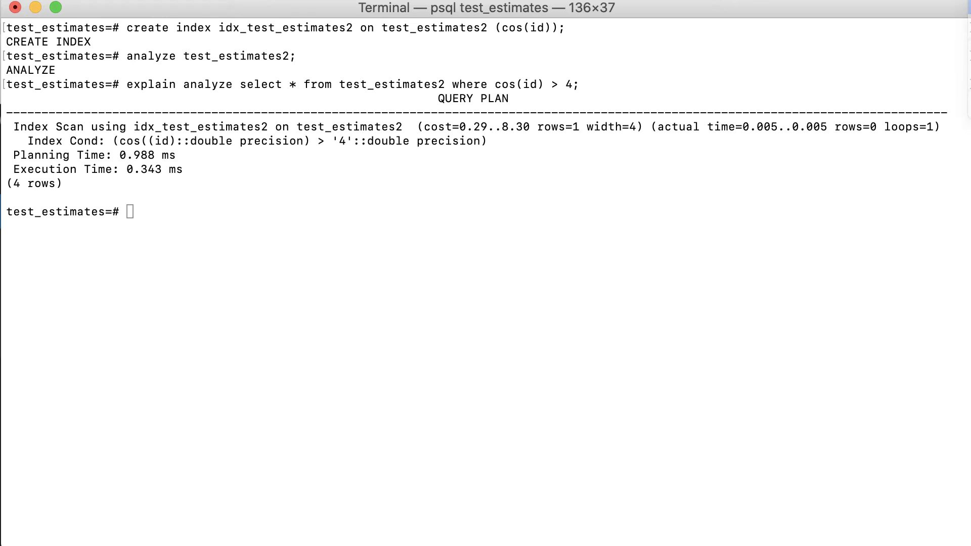